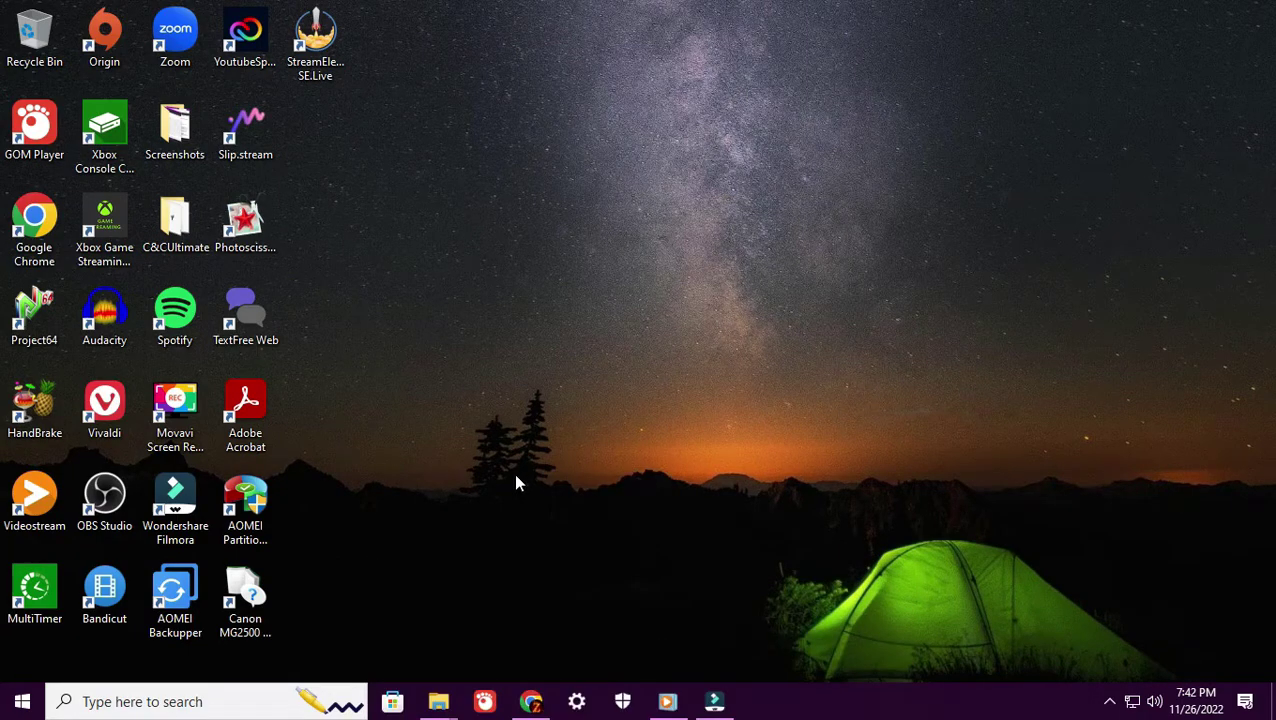
Find Groove Music in the installed apps list, open it to view the song library, and close it.
click(22, 701)
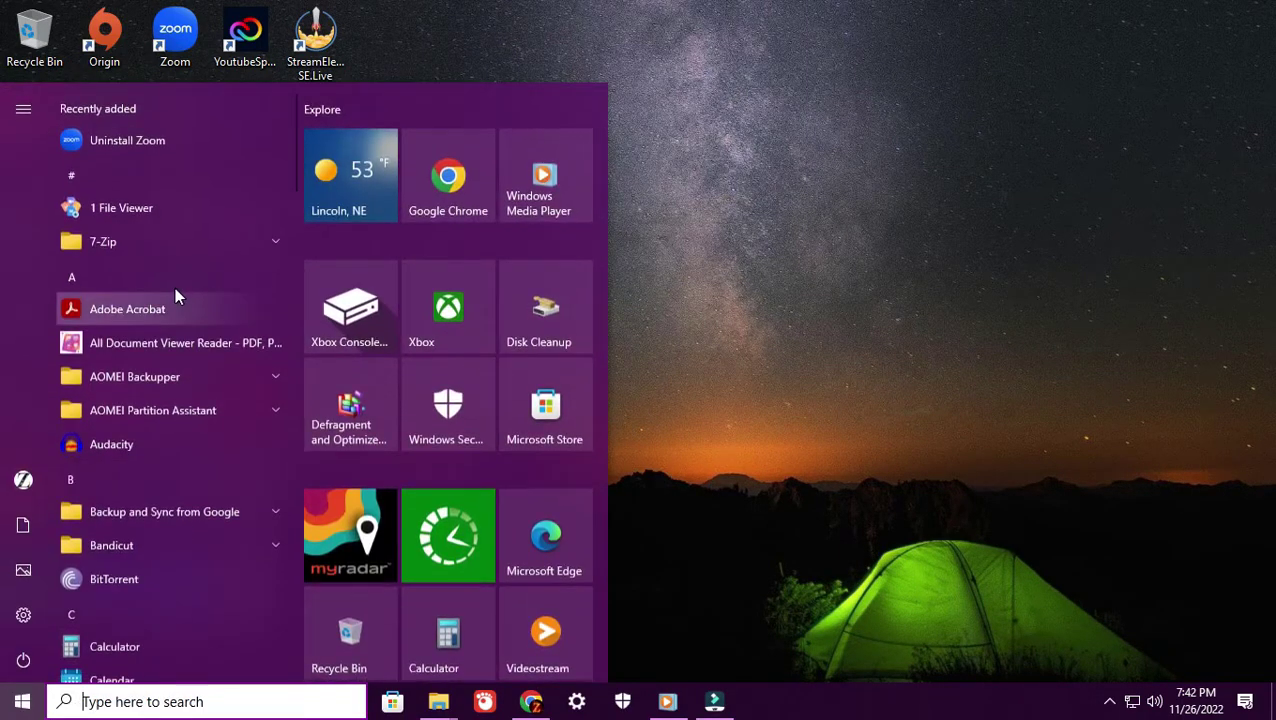
scroll(221, 315, down, 5)
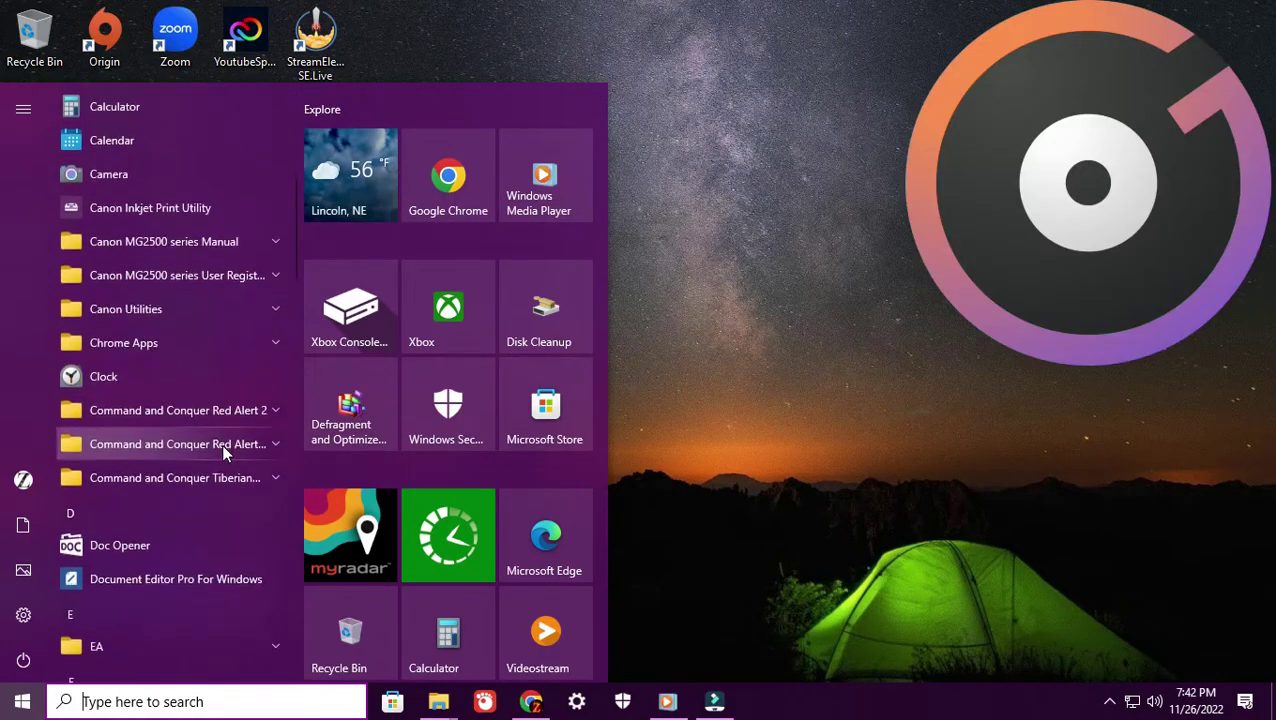
scroll(214, 530, down, 6)
scroll(214, 373, up, 3)
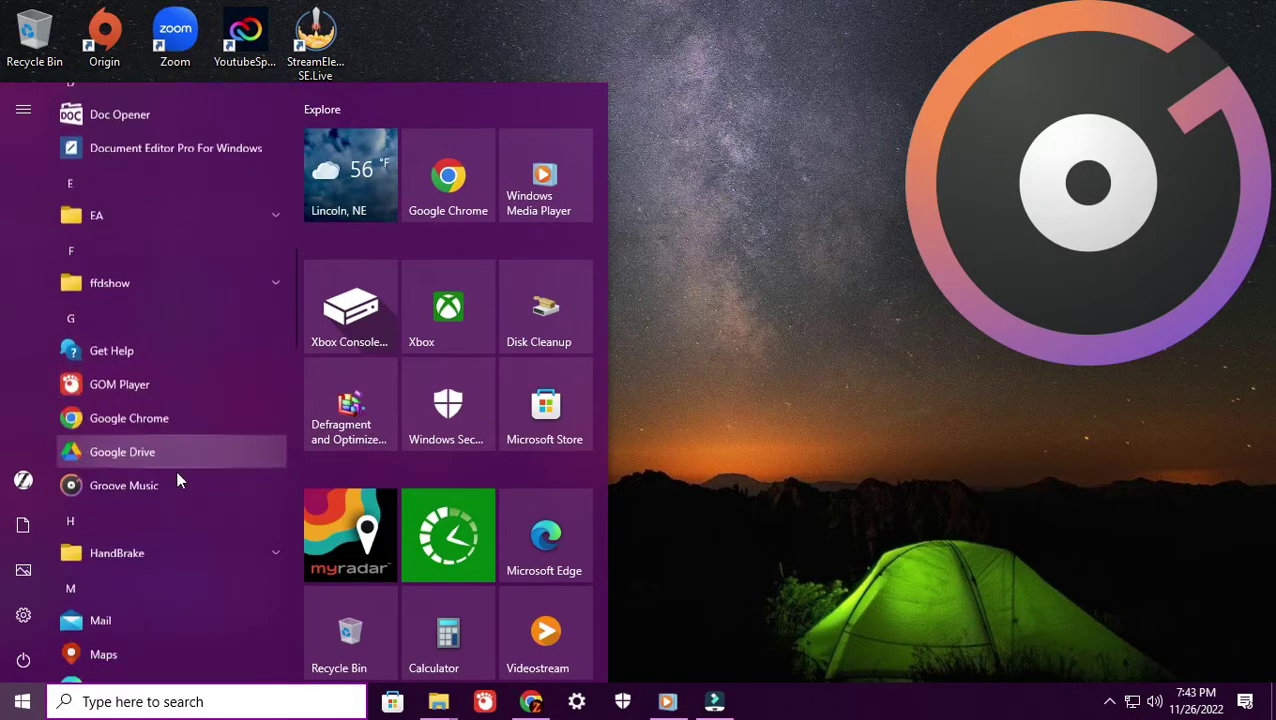
scroll(178, 481, down, 1)
click(176, 464)
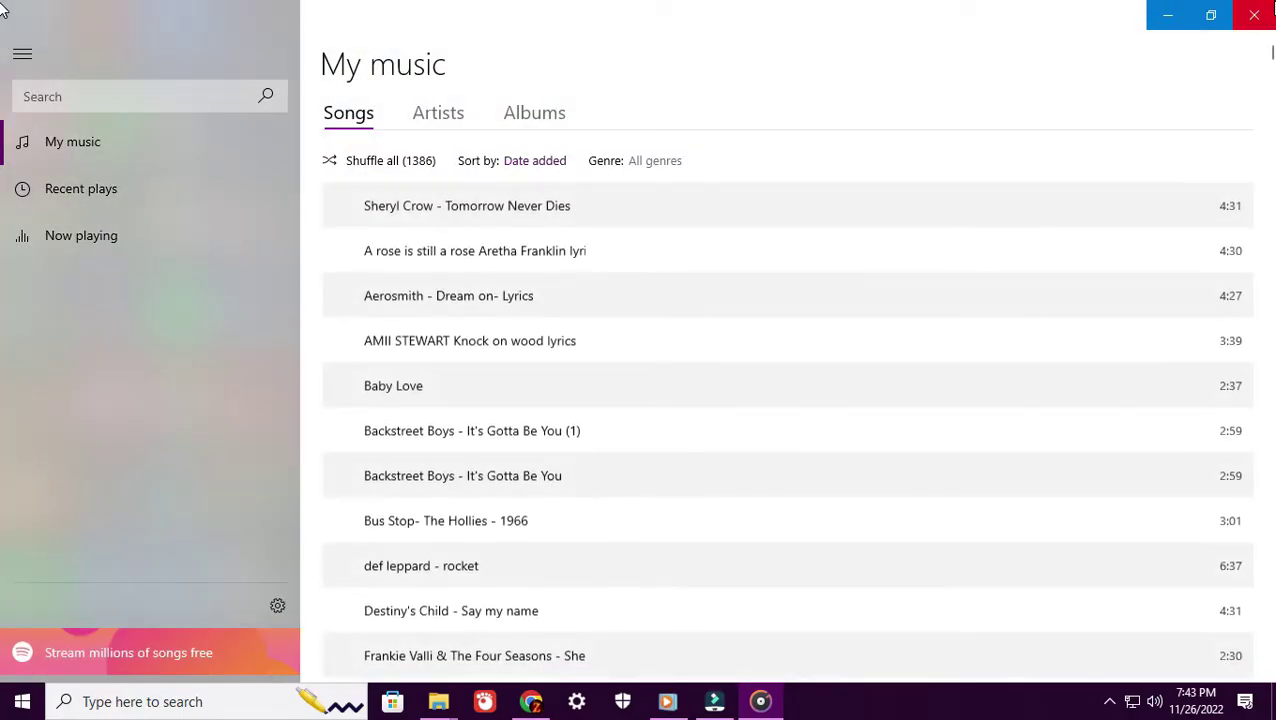
click(1256, 16)
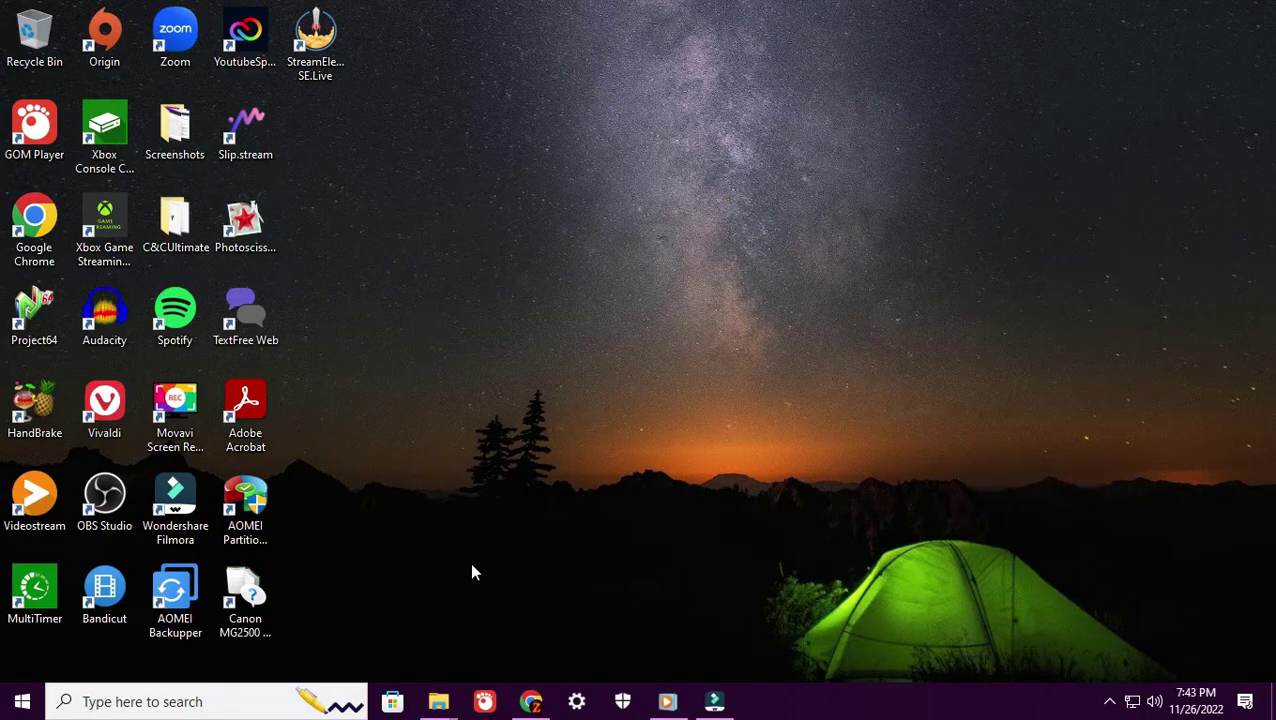
Search Windows for "features" and open Turn Windows features on or off.
click(234, 701)
text(fe)
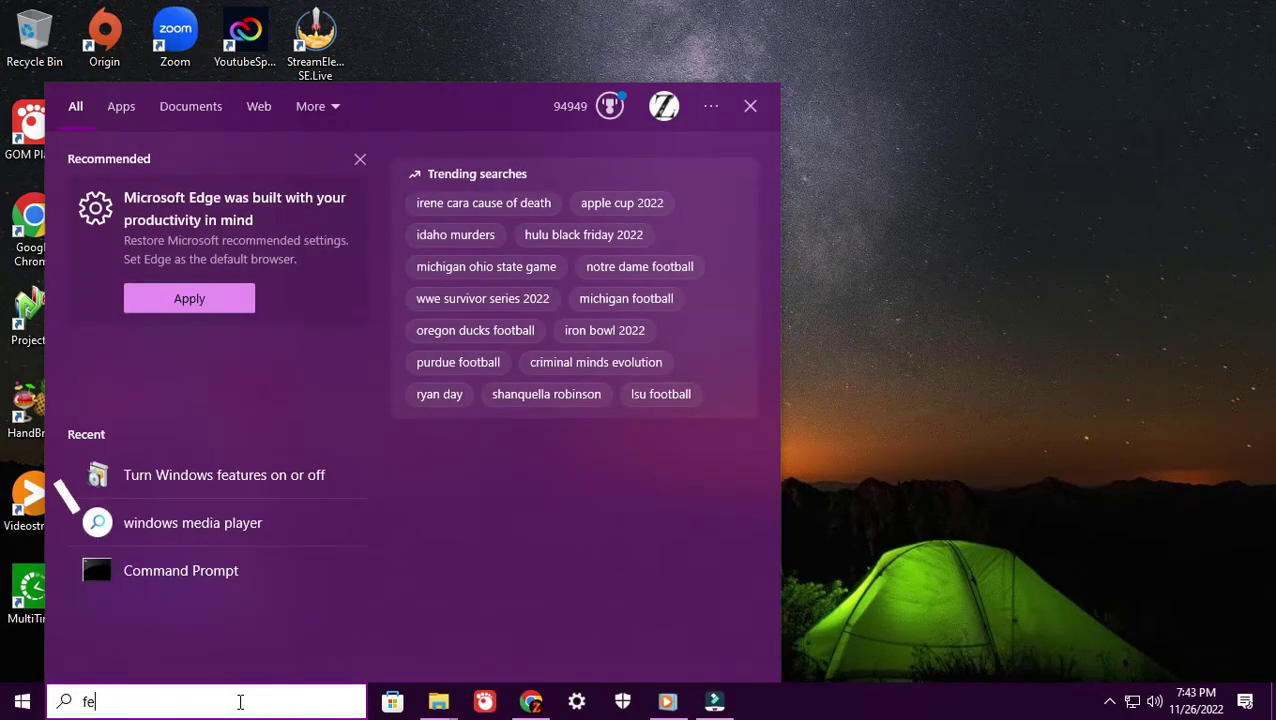
text(atures)
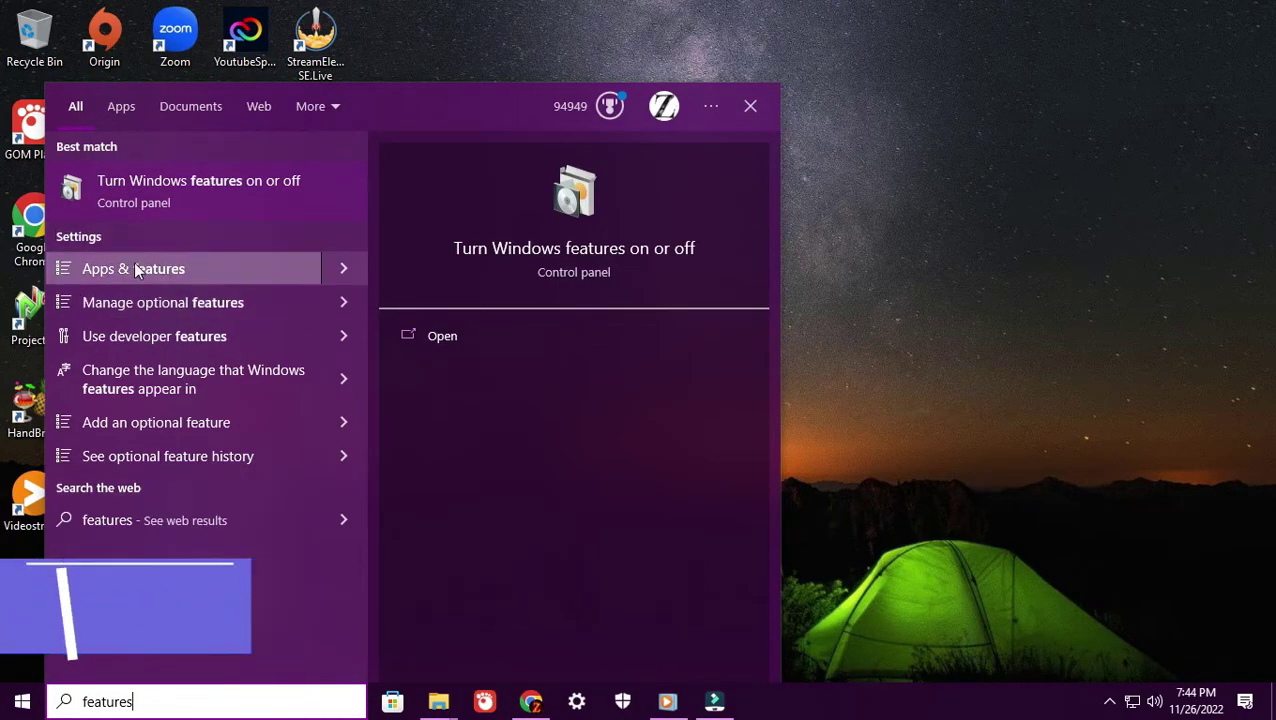
click(232, 191)
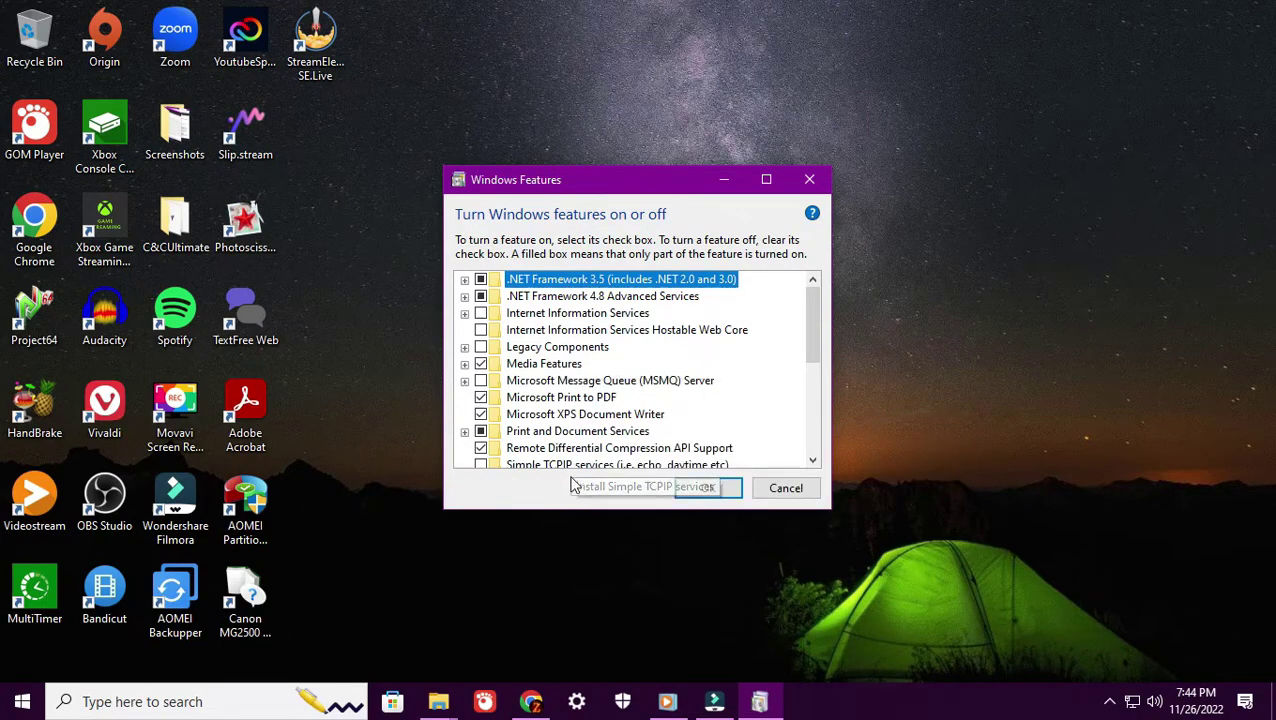
Expand Media Features and try to turn off Windows Media Player, declining the confirmation.
drag(814, 300, 814, 340)
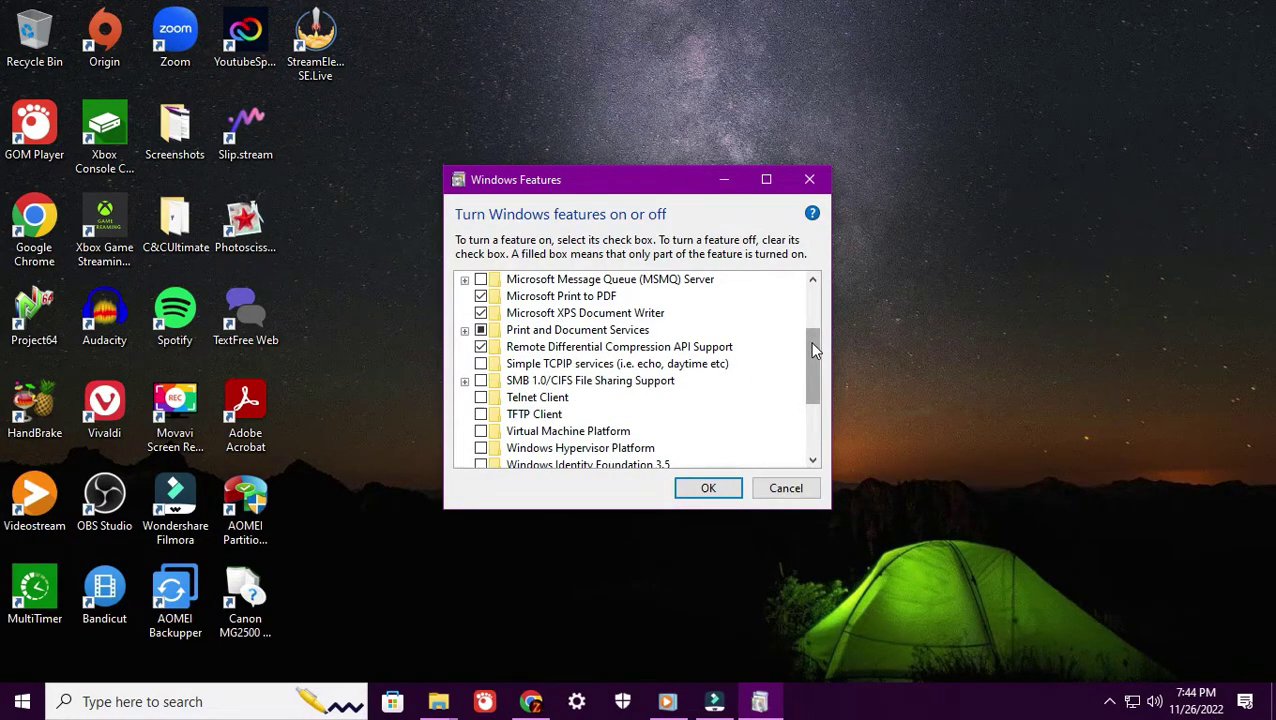
drag(814, 380, 826, 404)
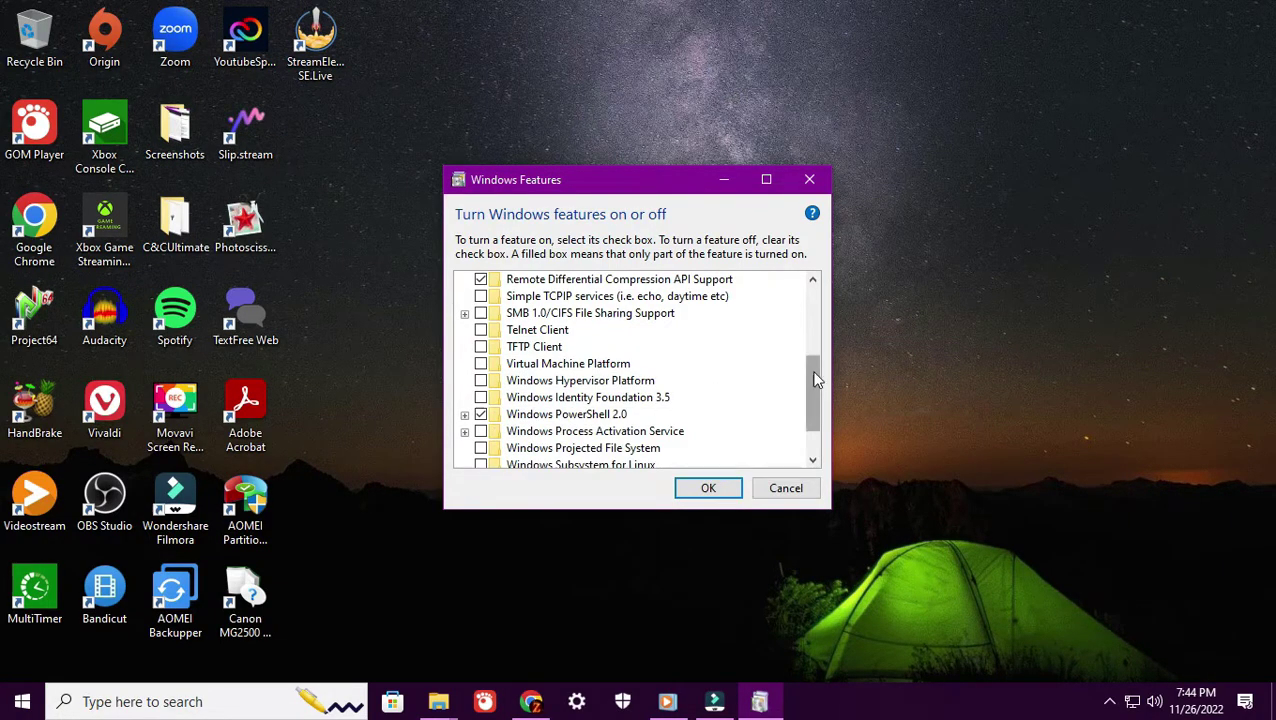
drag(815, 378, 813, 335)
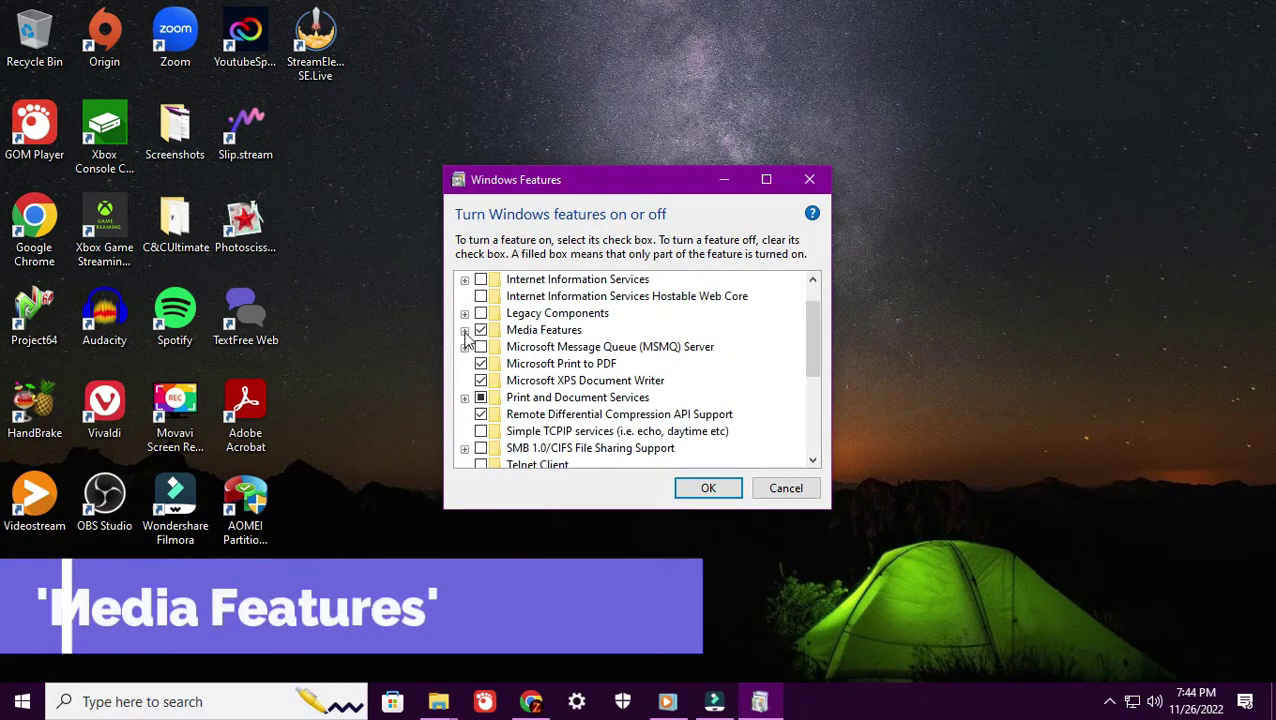
click(464, 330)
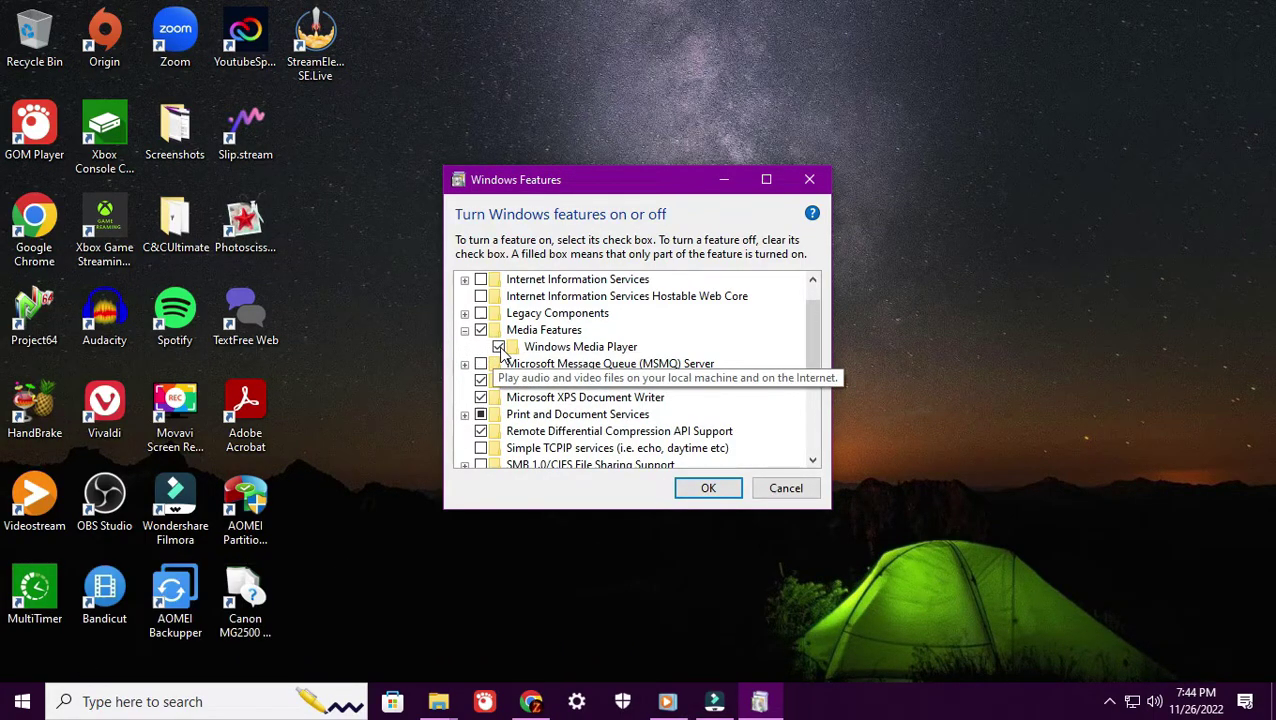
click(499, 347)
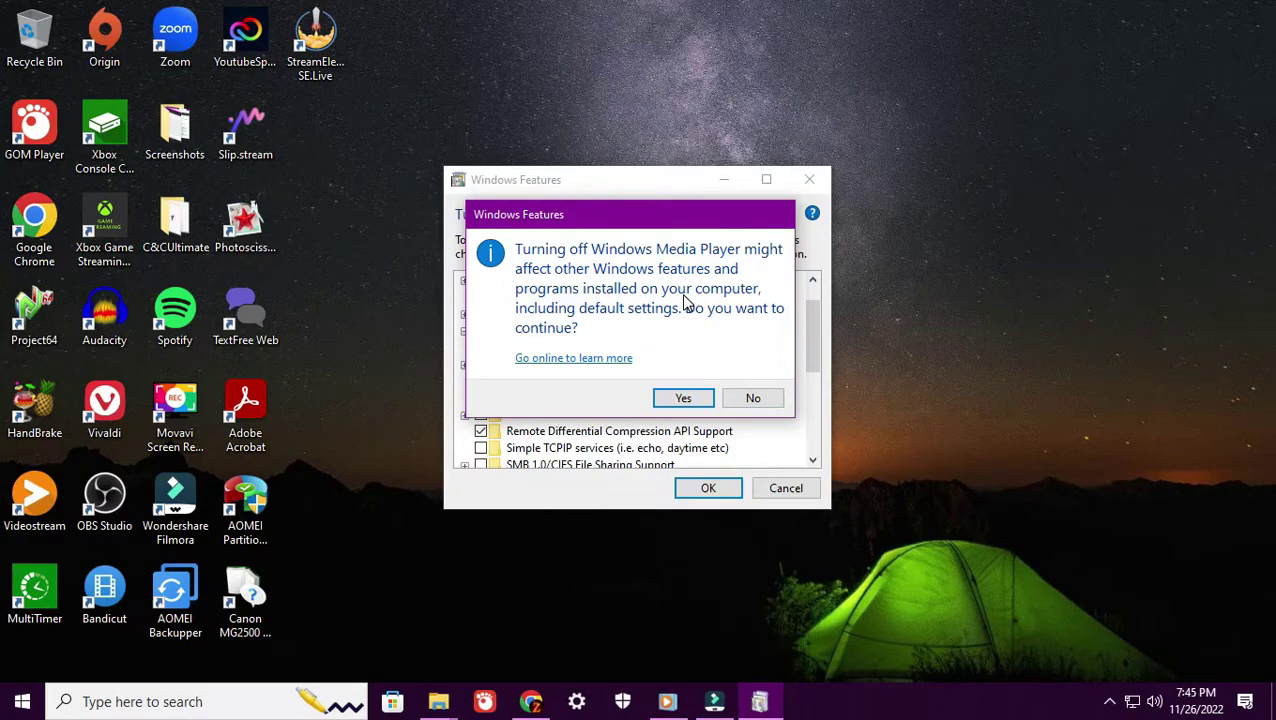
click(752, 400)
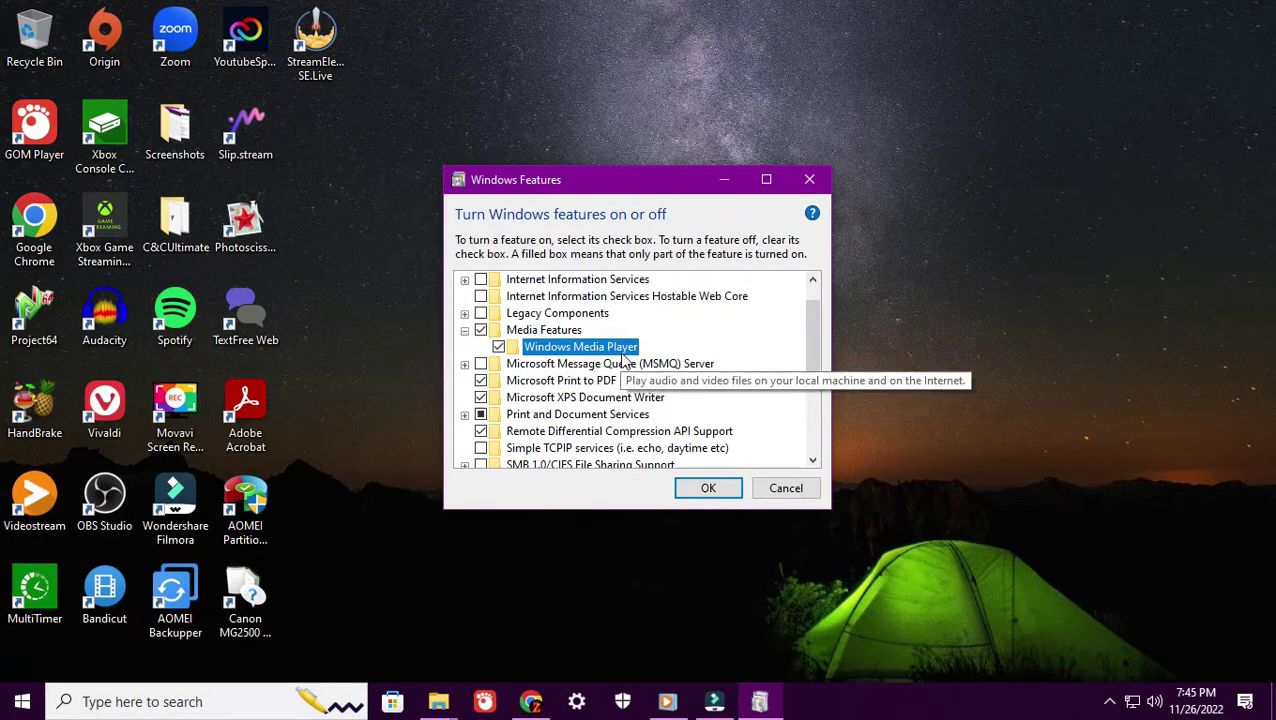
Open Windows Settings and go to the Default apps page in the Apps category.
click(228, 703)
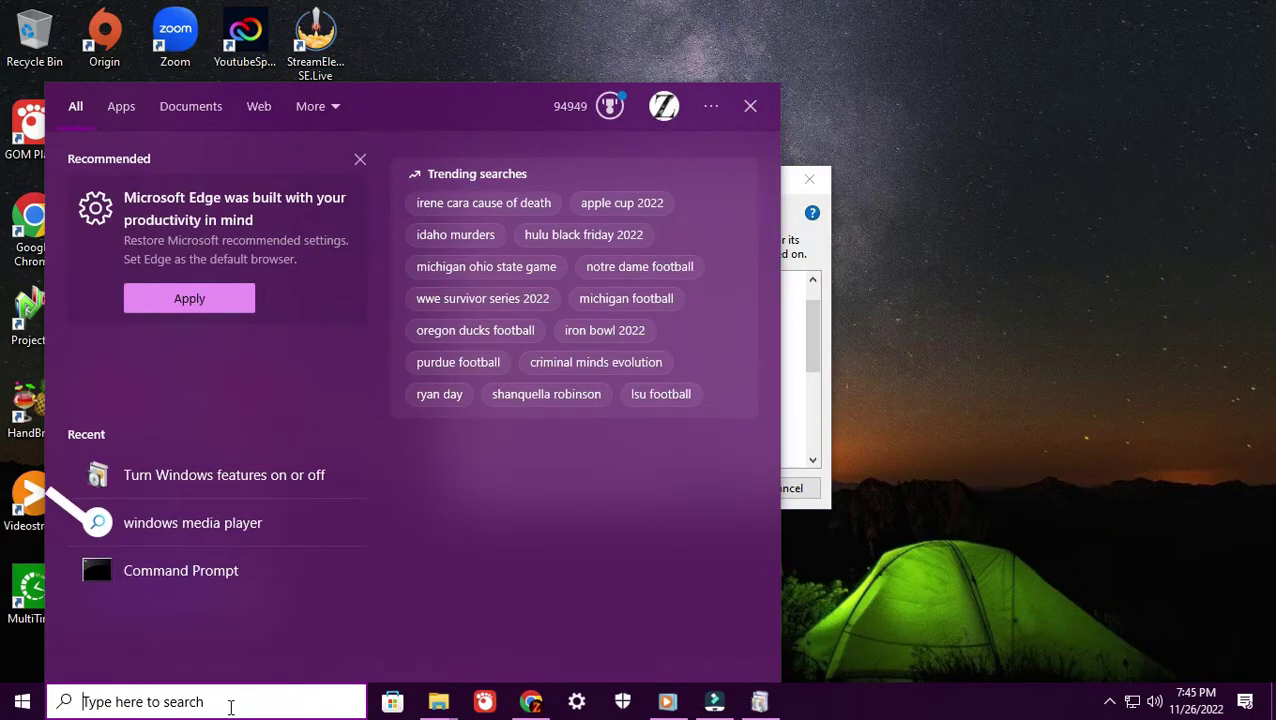
text(setting)
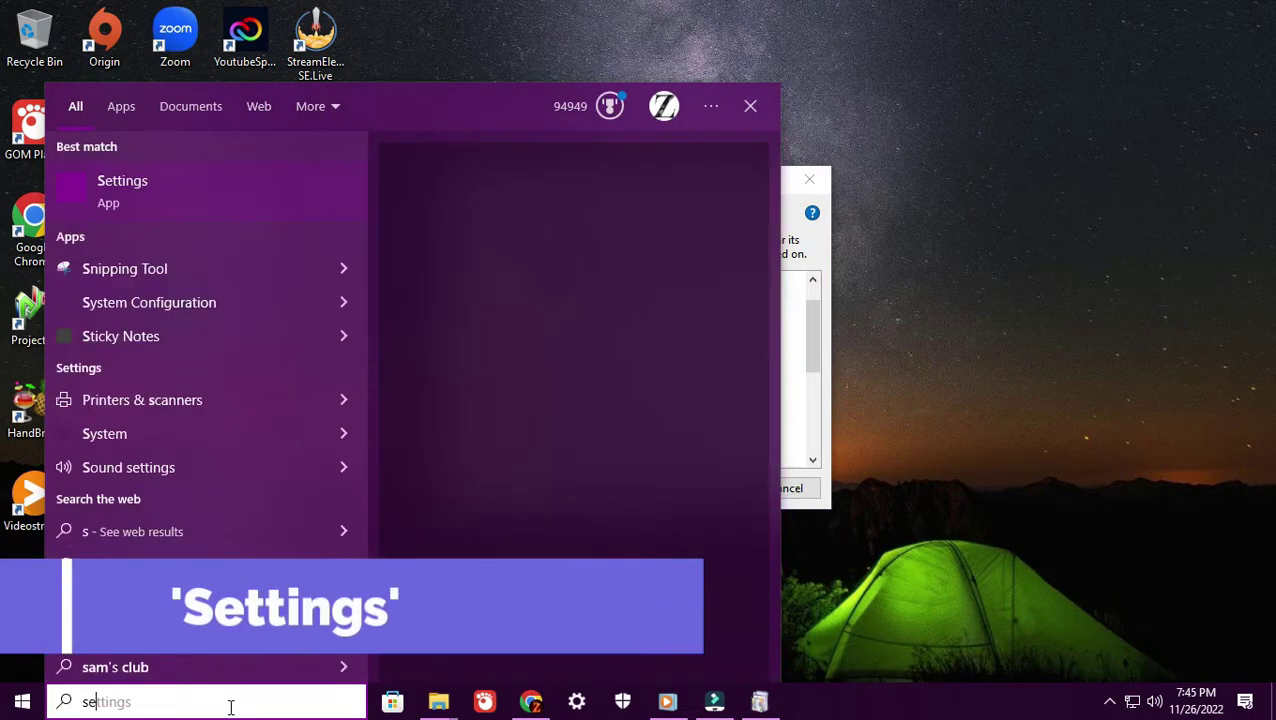
key(Return)
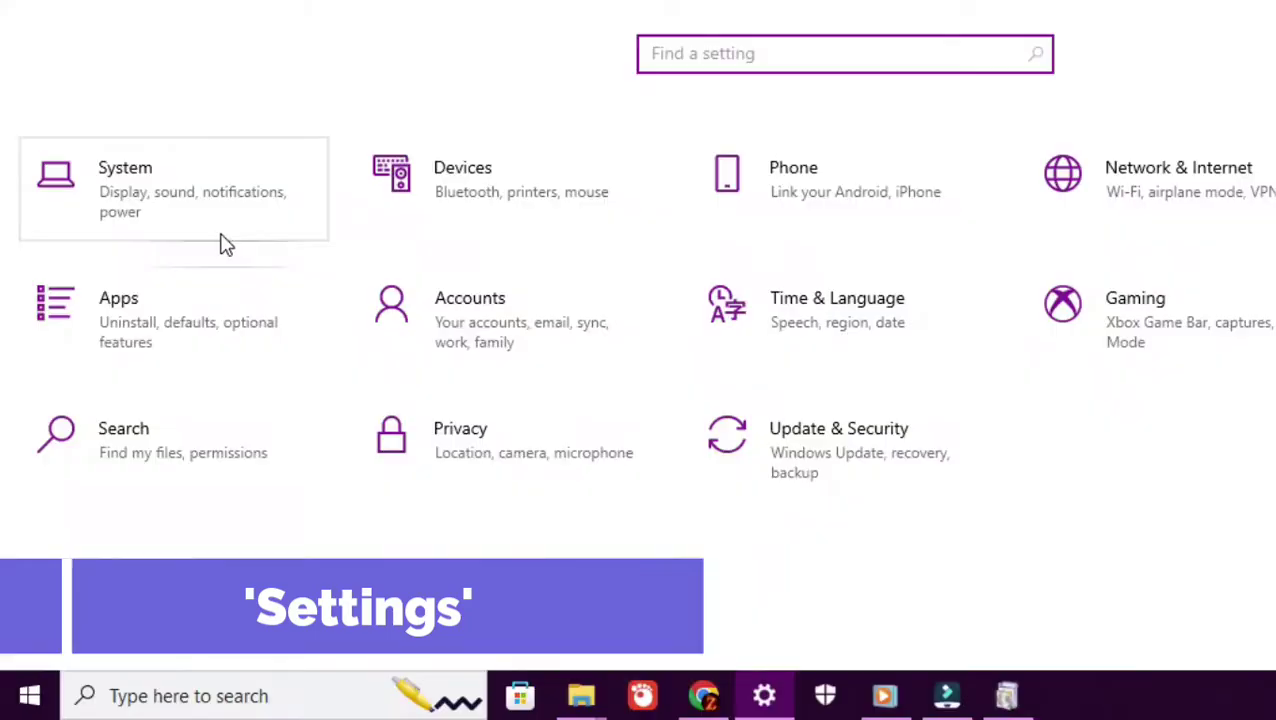
click(204, 352)
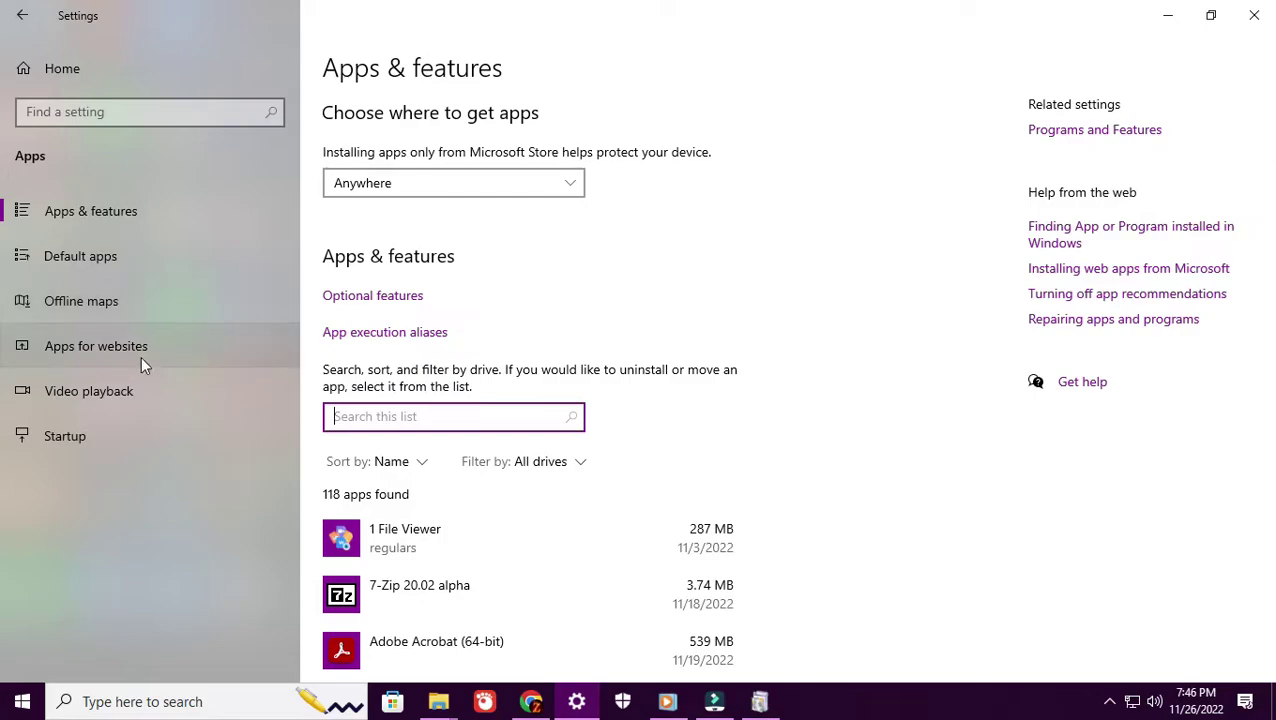
click(161, 257)
click(199, 275)
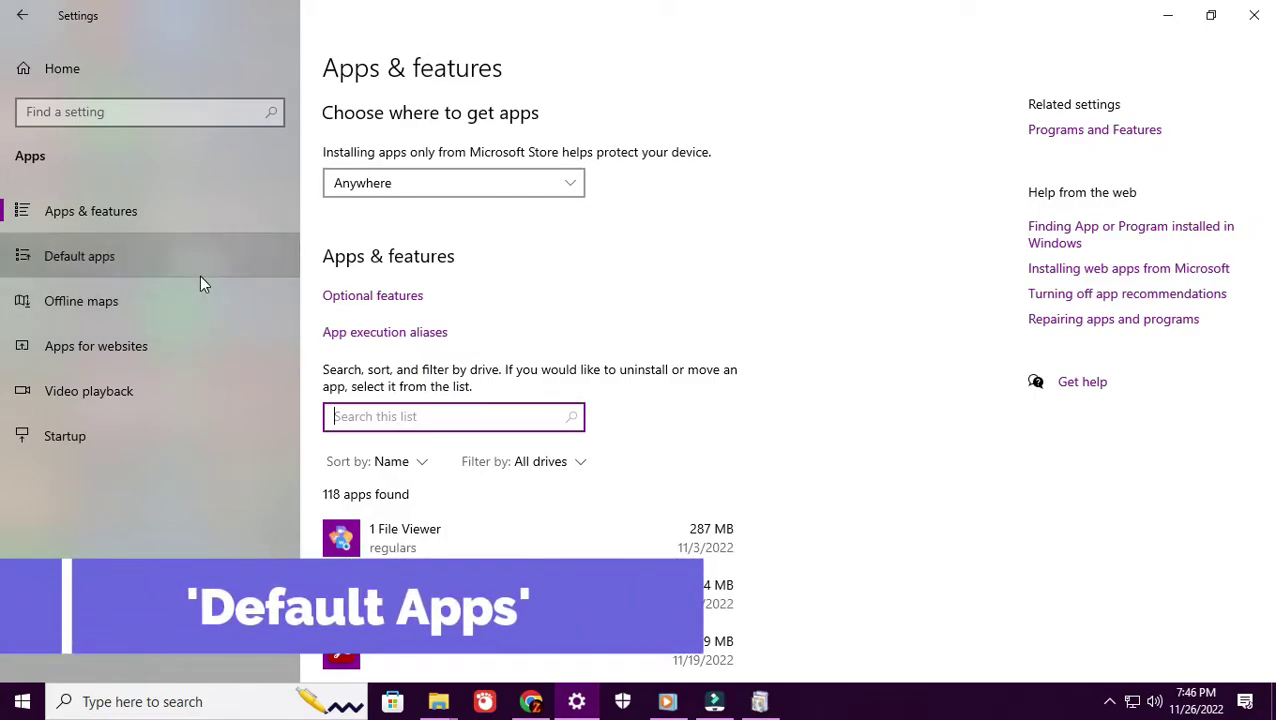
View the apps available as default music player and dismiss the choices without changing the default.
scroll(874, 436, down, 2)
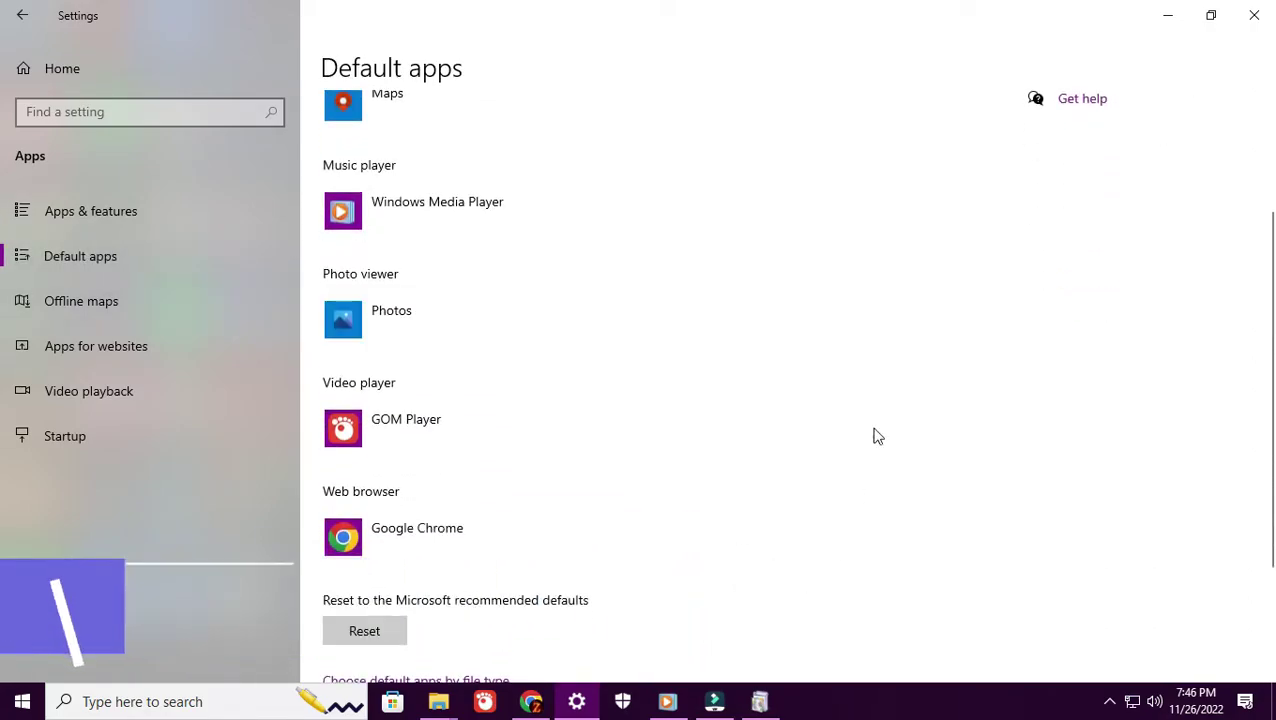
scroll(530, 382, up, 2)
scroll(530, 382, up, 1)
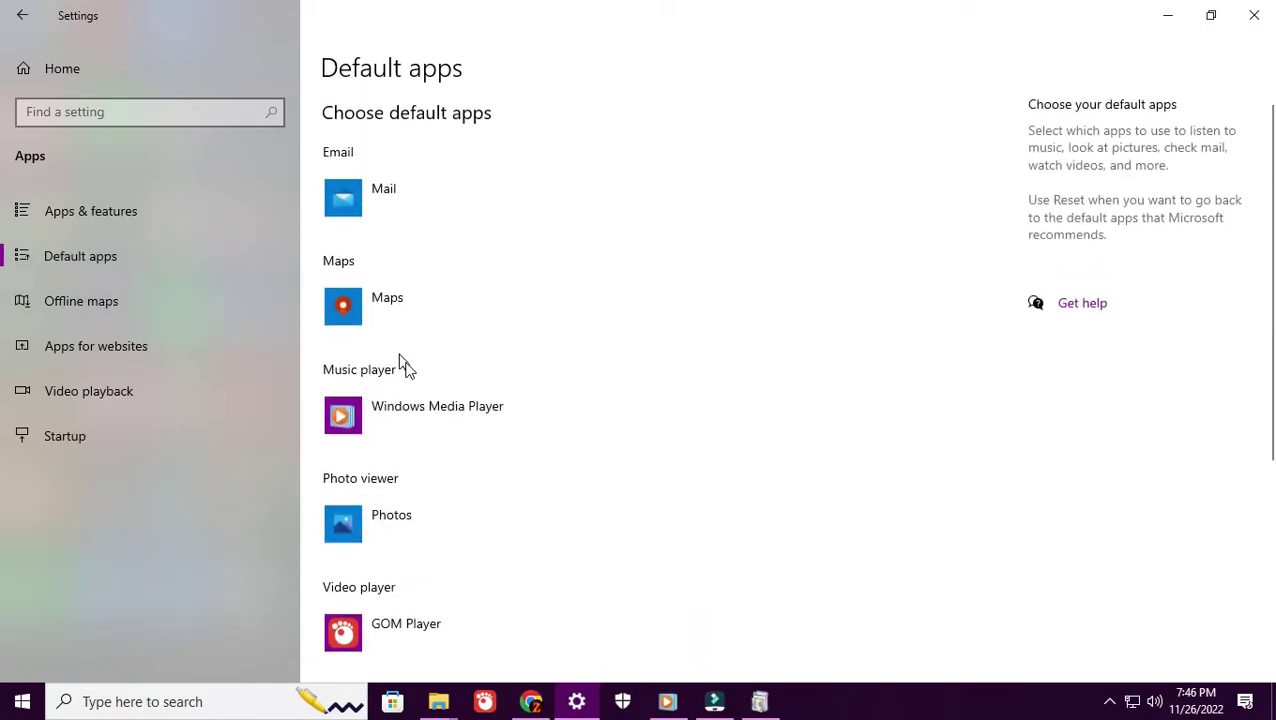
click(468, 430)
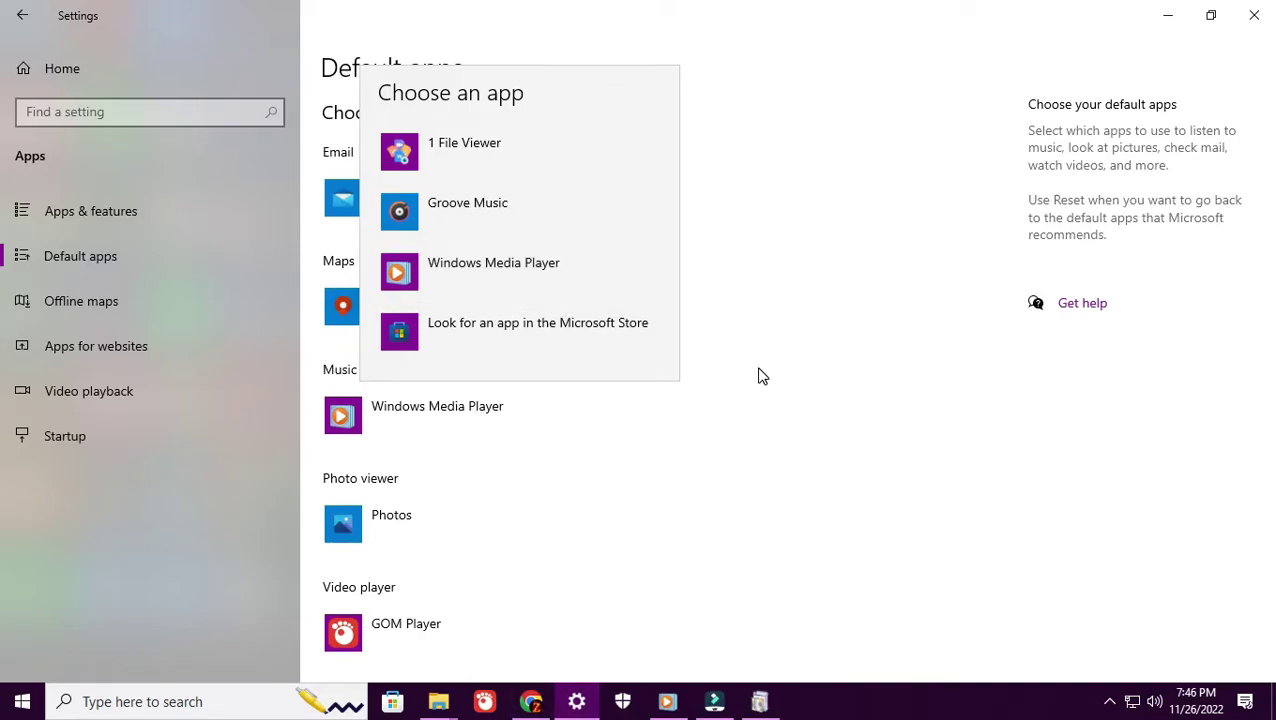
click(789, 390)
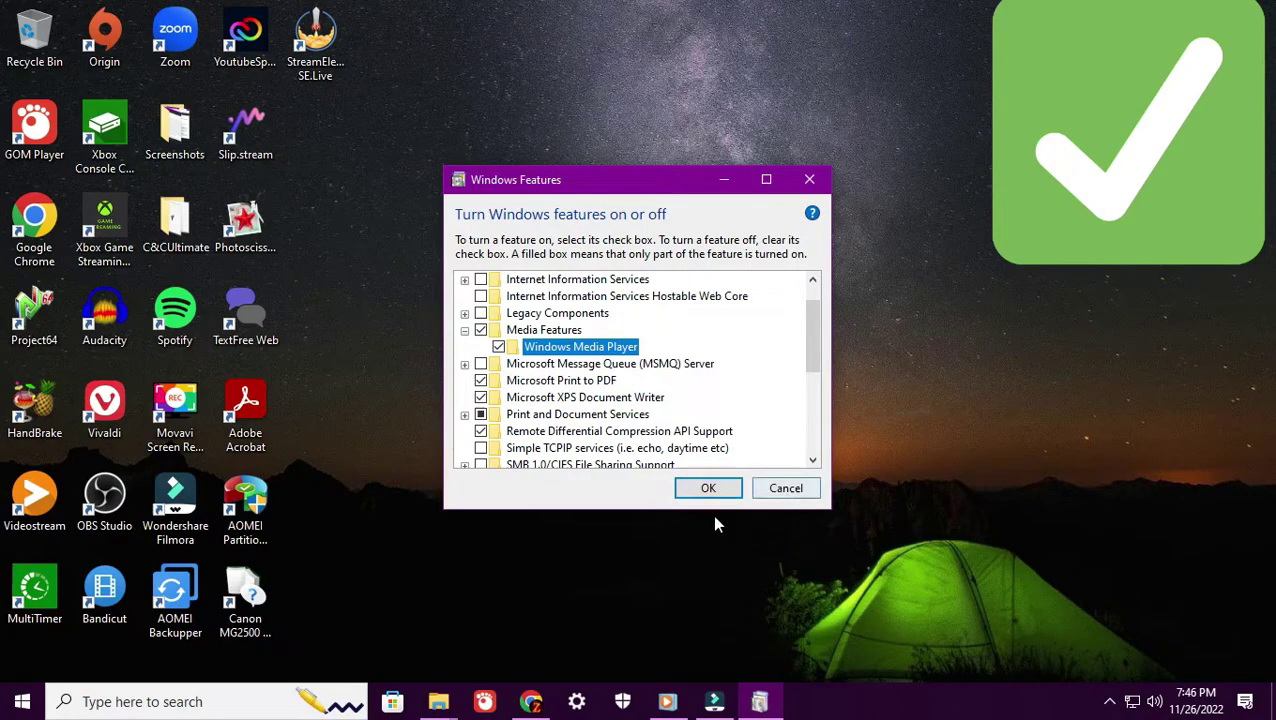
Bring up the PC's power options and dismiss them without restarting.
click(22, 705)
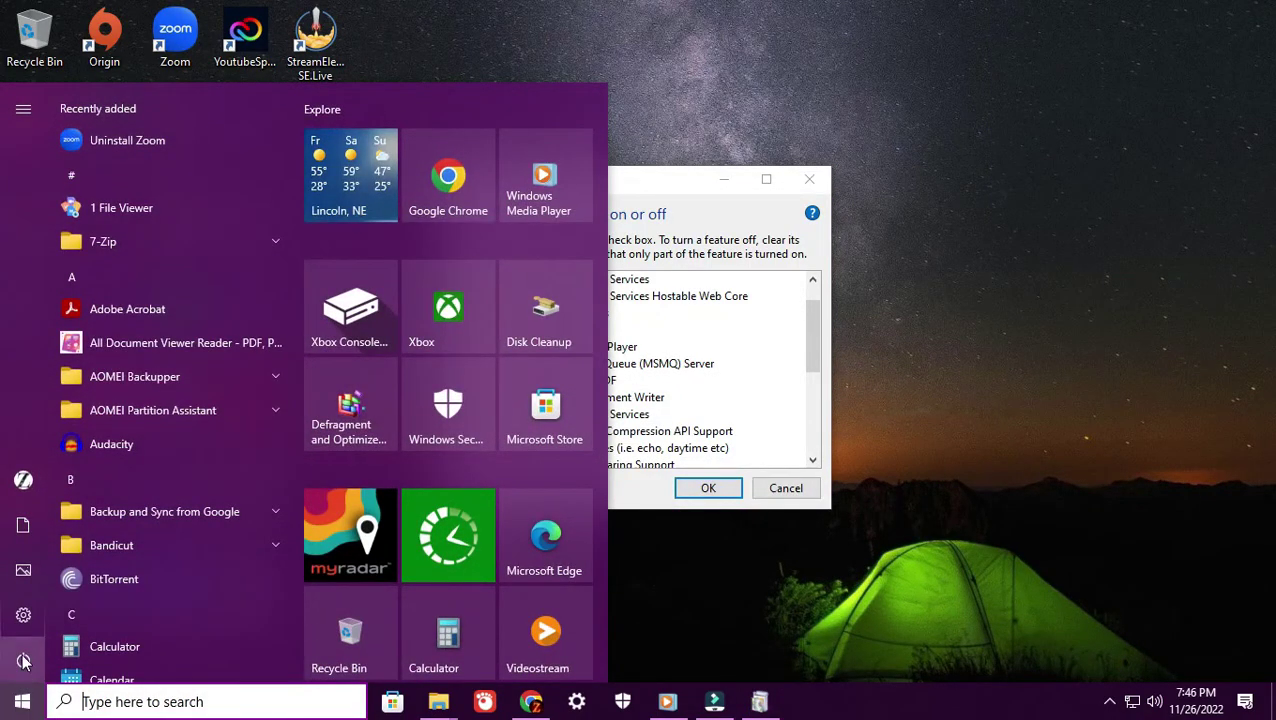
click(24, 661)
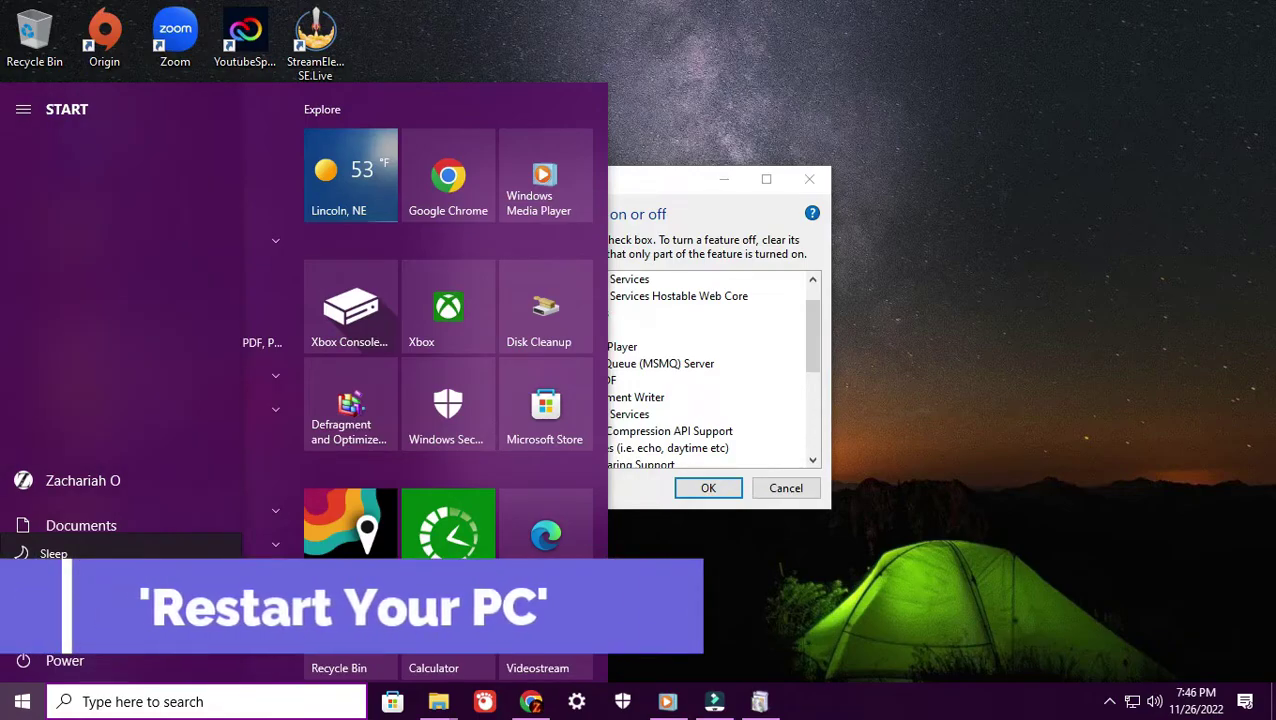
click(812, 587)
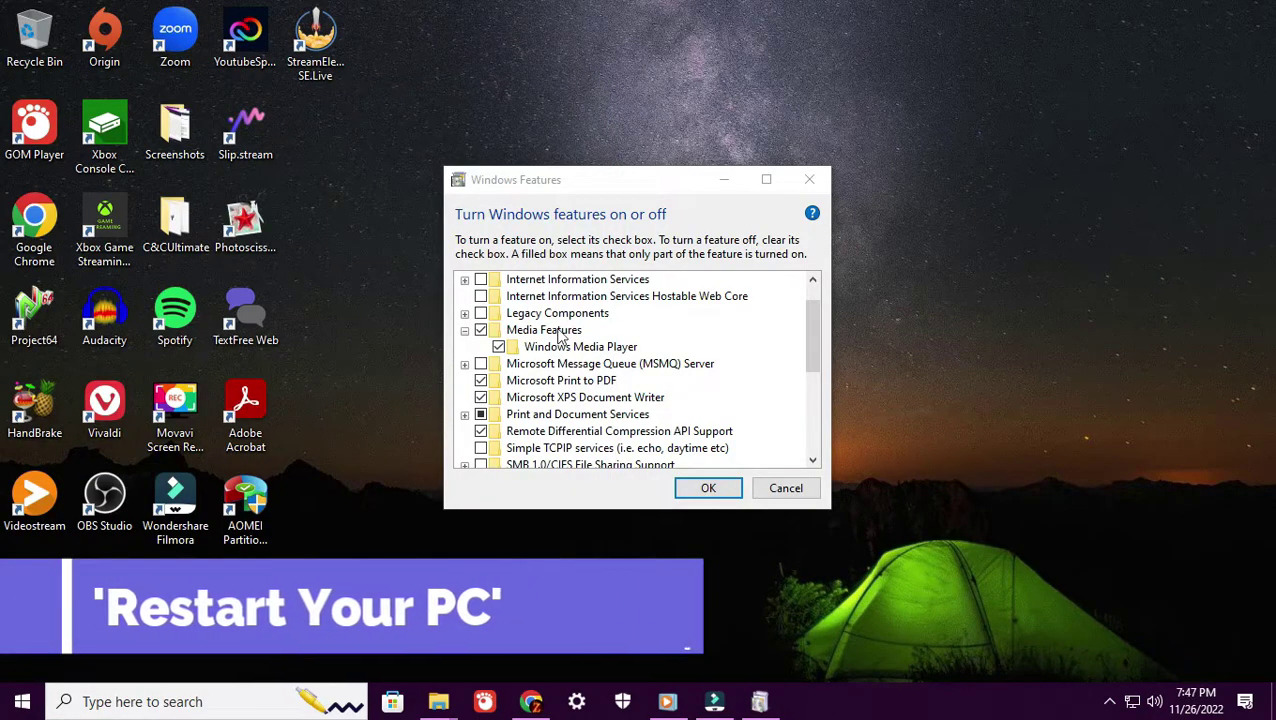
Check the Windows Media Player entry under Media Features again, and cancel the Windows Features dialog.
click(466, 331)
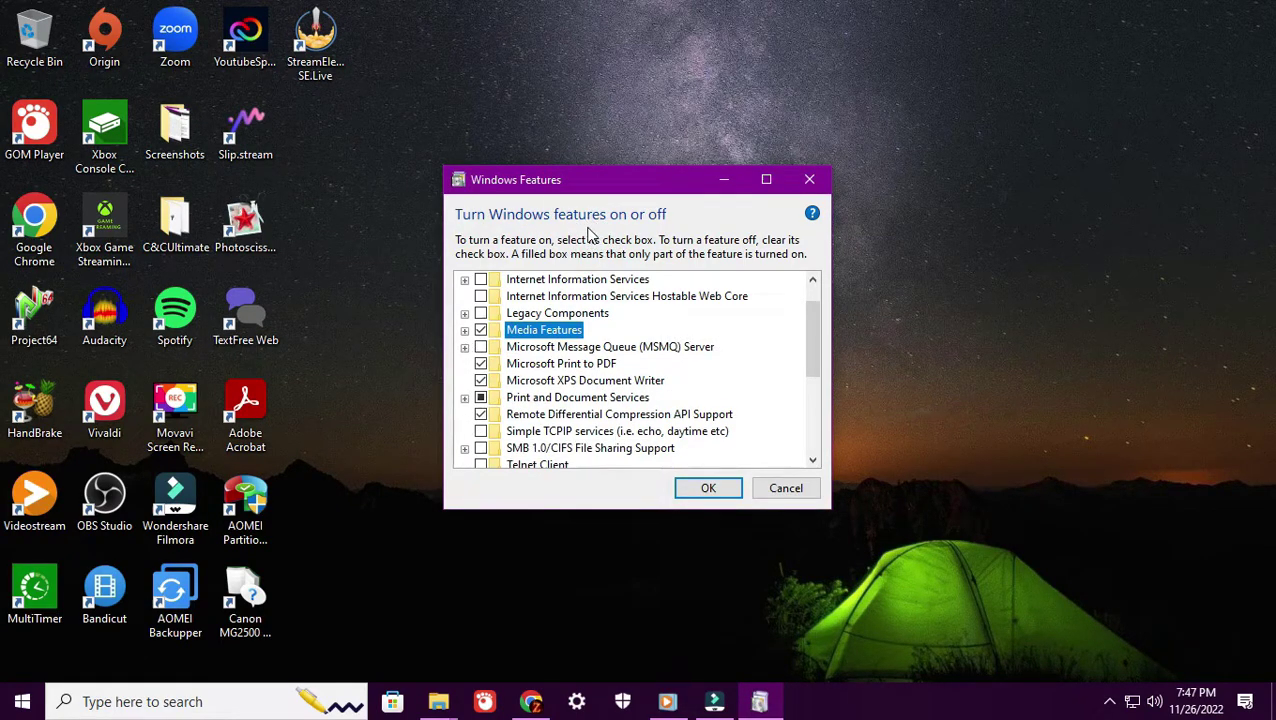
click(465, 331)
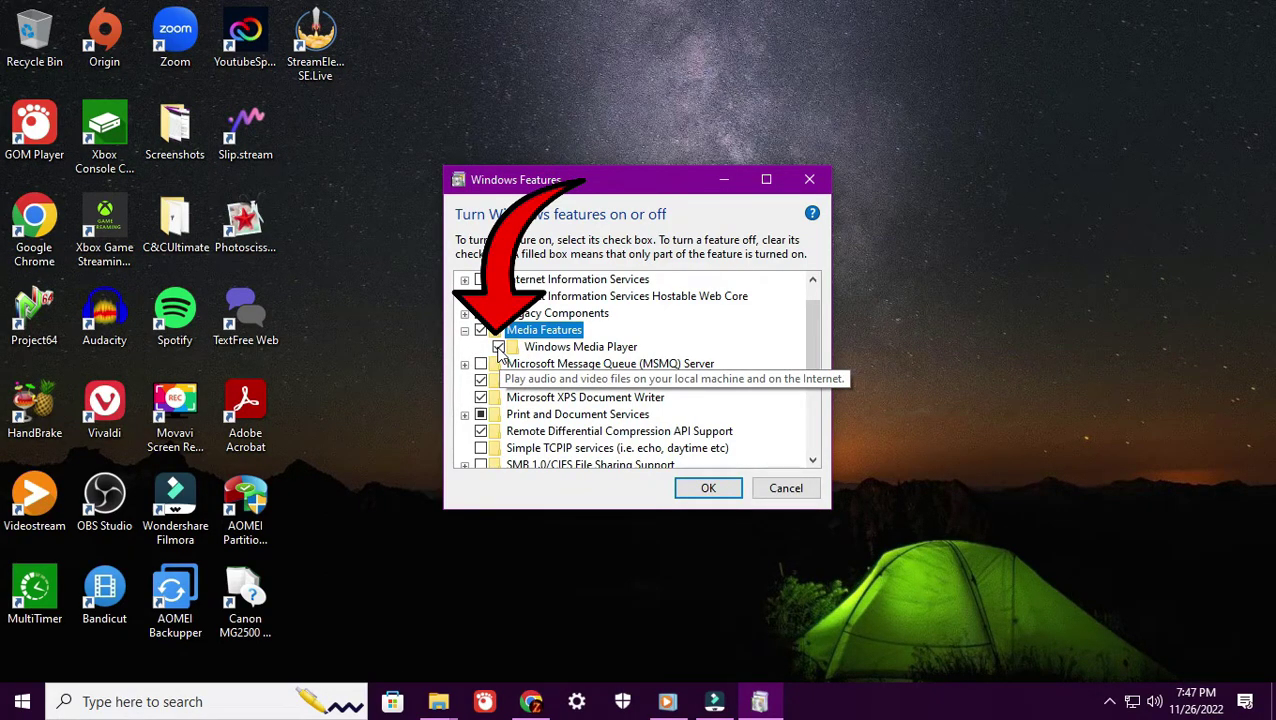
click(464, 330)
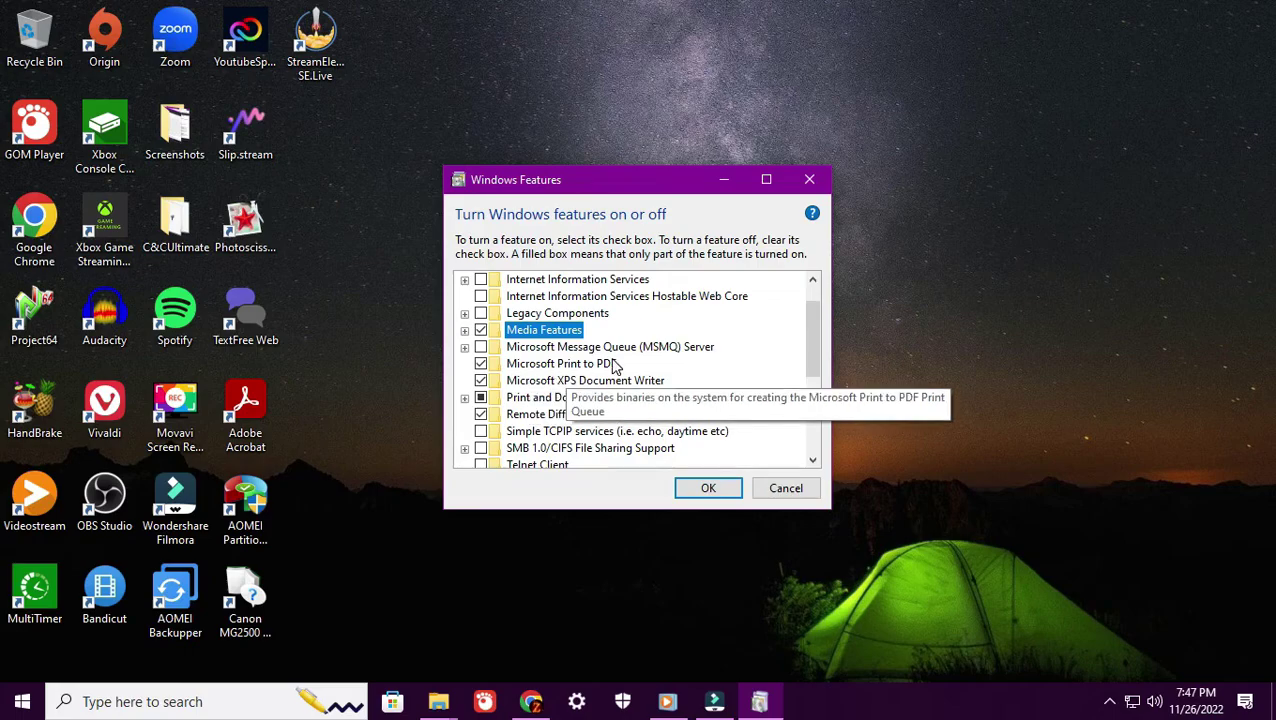
click(787, 488)
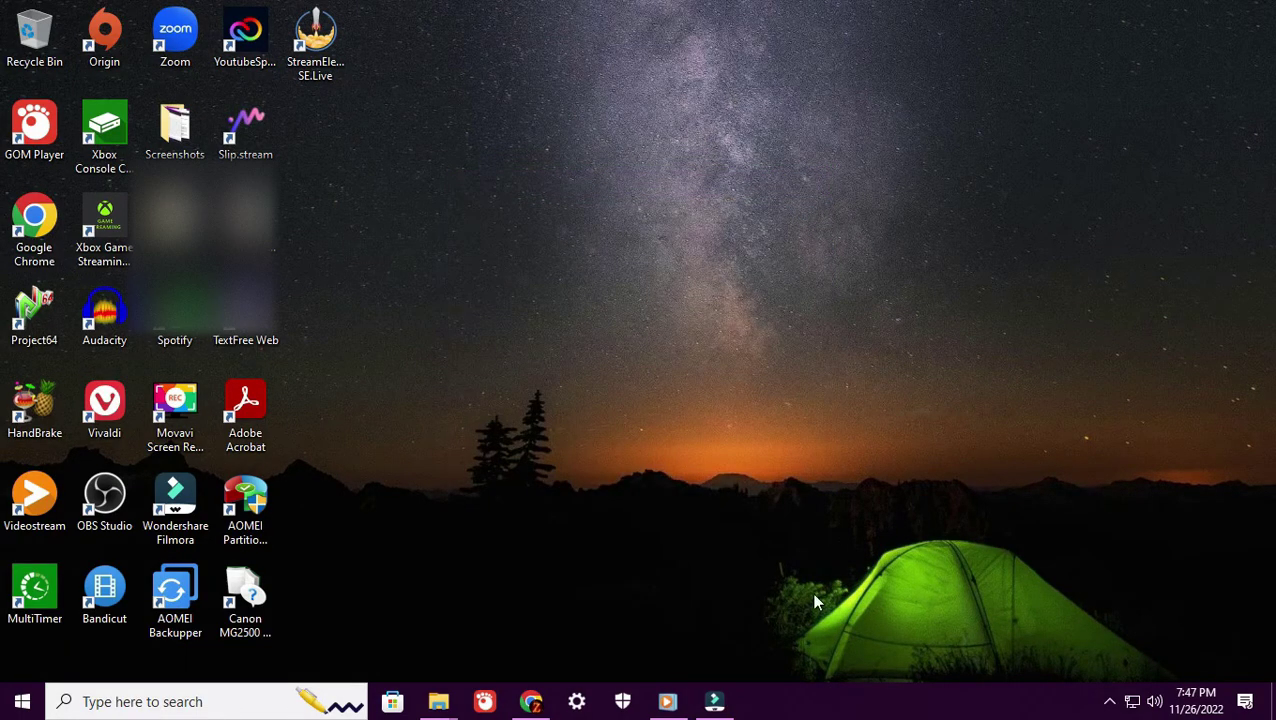
Switch to Windows Media Player and play the first "Dear Mama" track of the wma album Me Against the World.
click(666, 701)
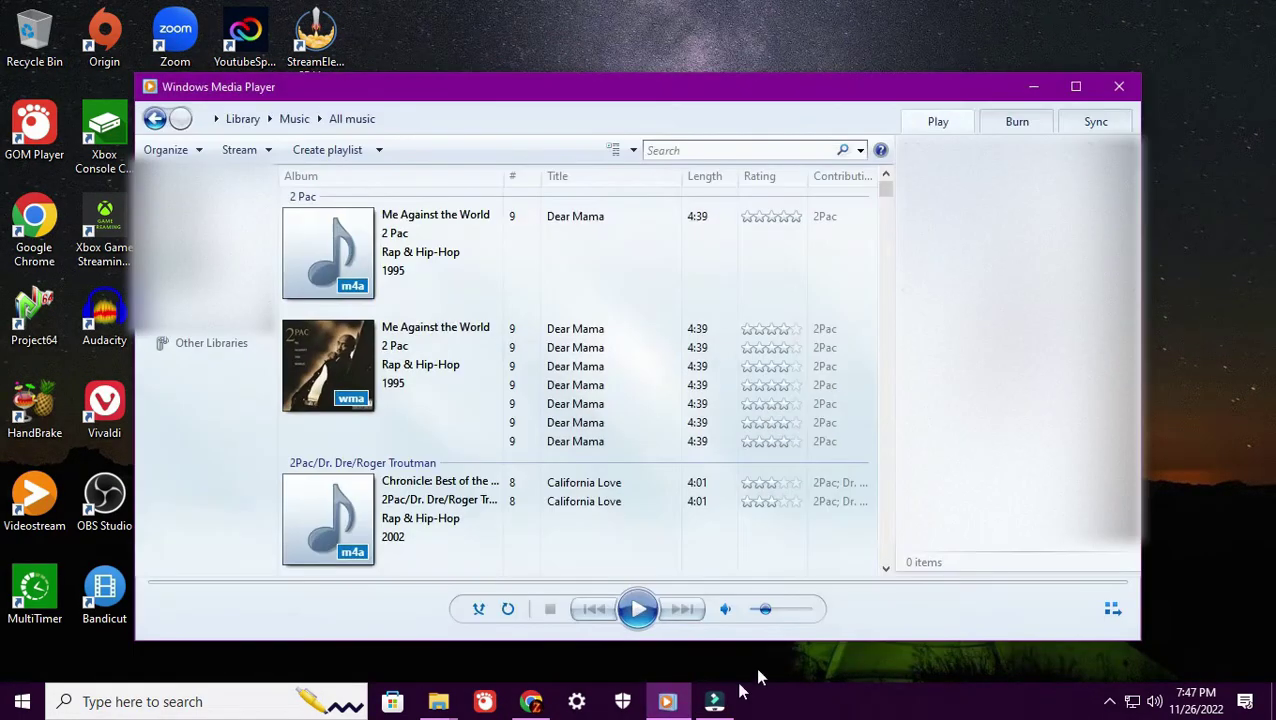
click(599, 330)
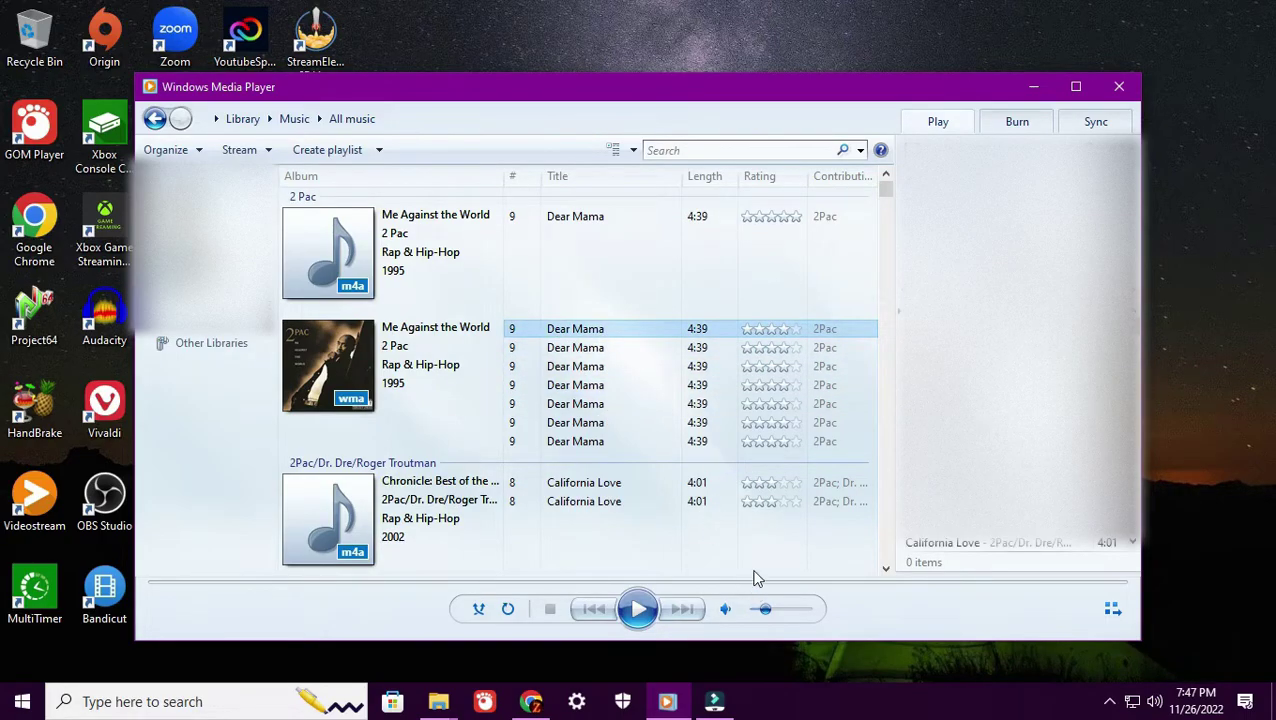
click(657, 614)
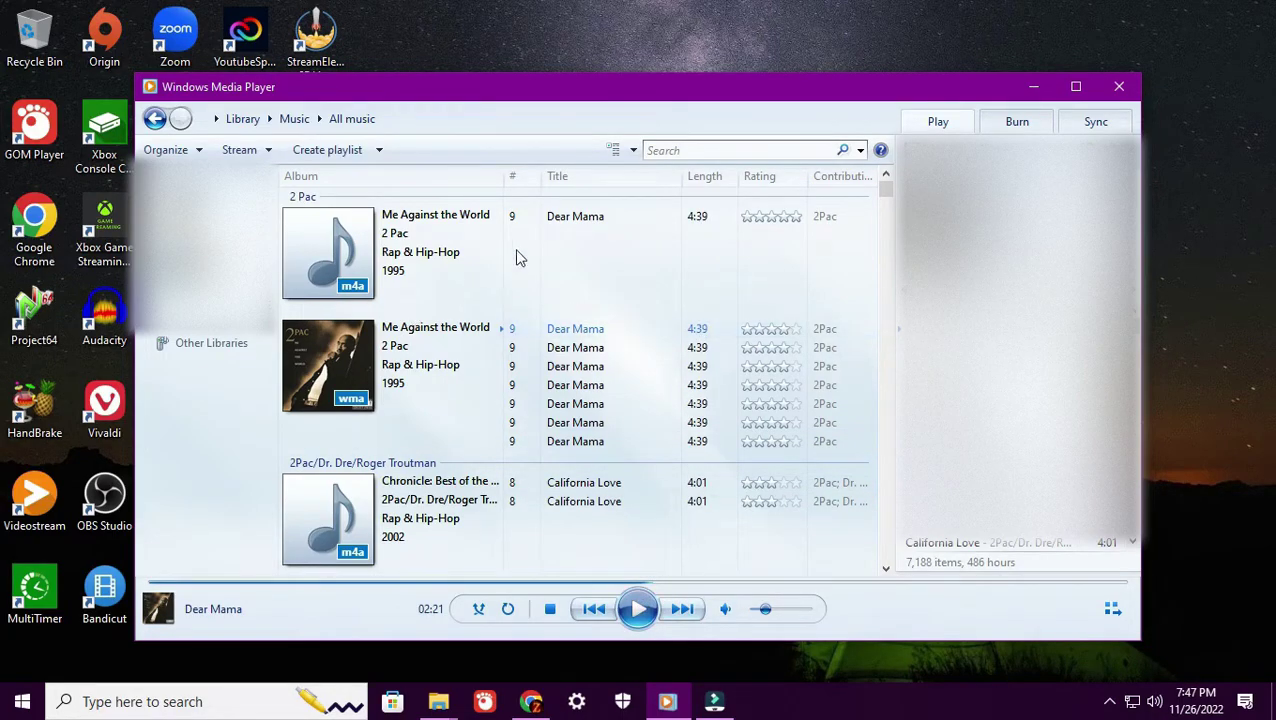
View the Burn and Sync lists, and reselect the first "Dear Mama" track of the wma album.
click(1031, 130)
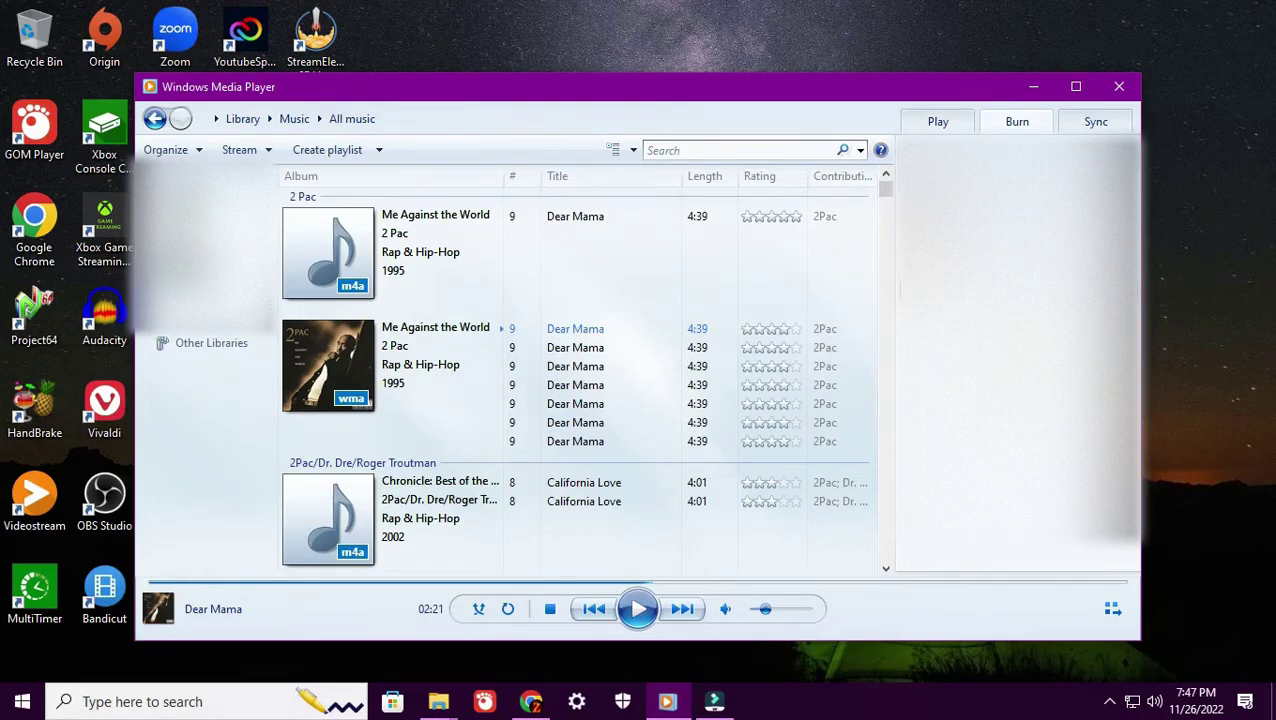
click(1096, 122)
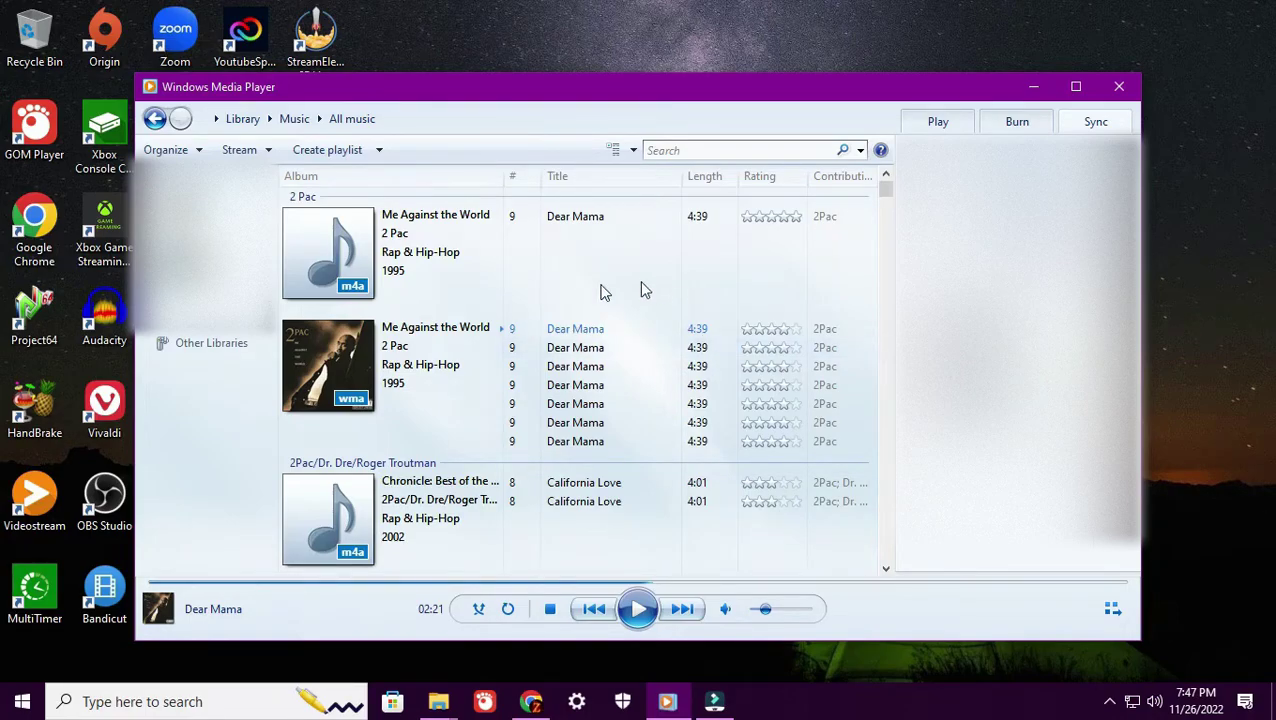
click(598, 331)
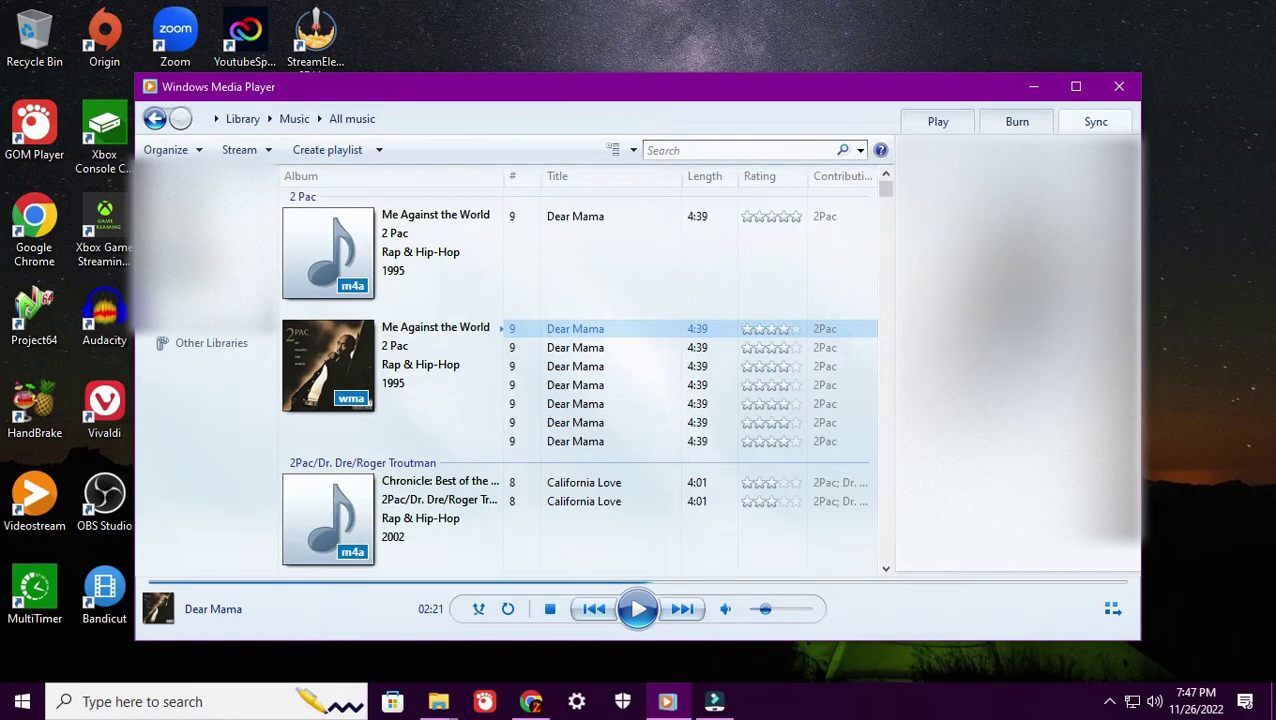